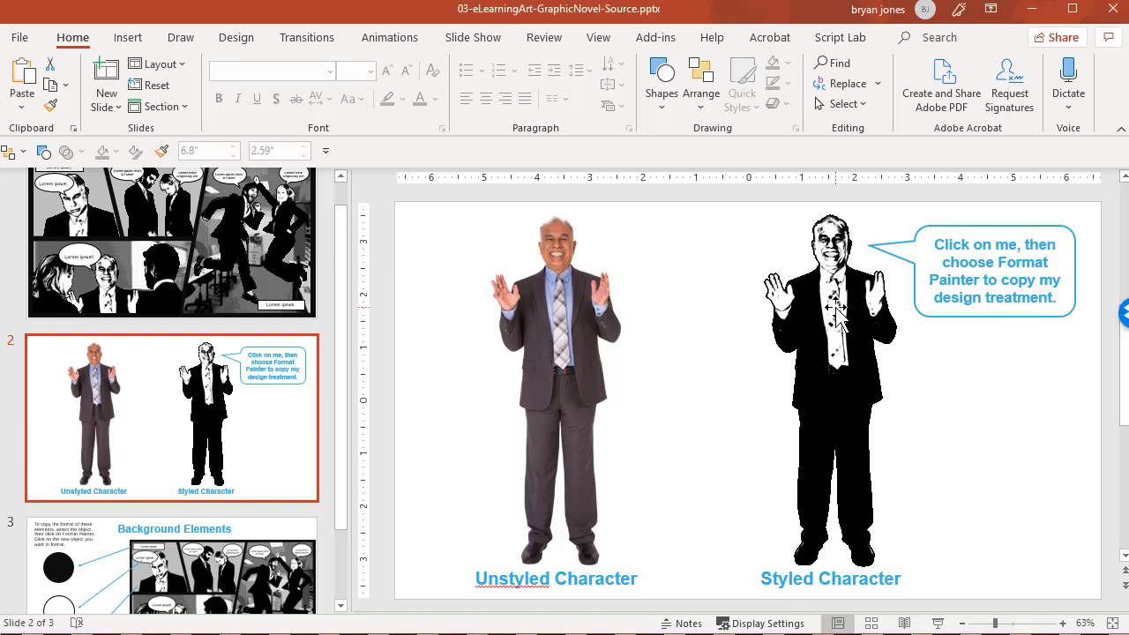
Copy the styled character's design treatment onto the unstyled character with Format Painter
click(842, 308)
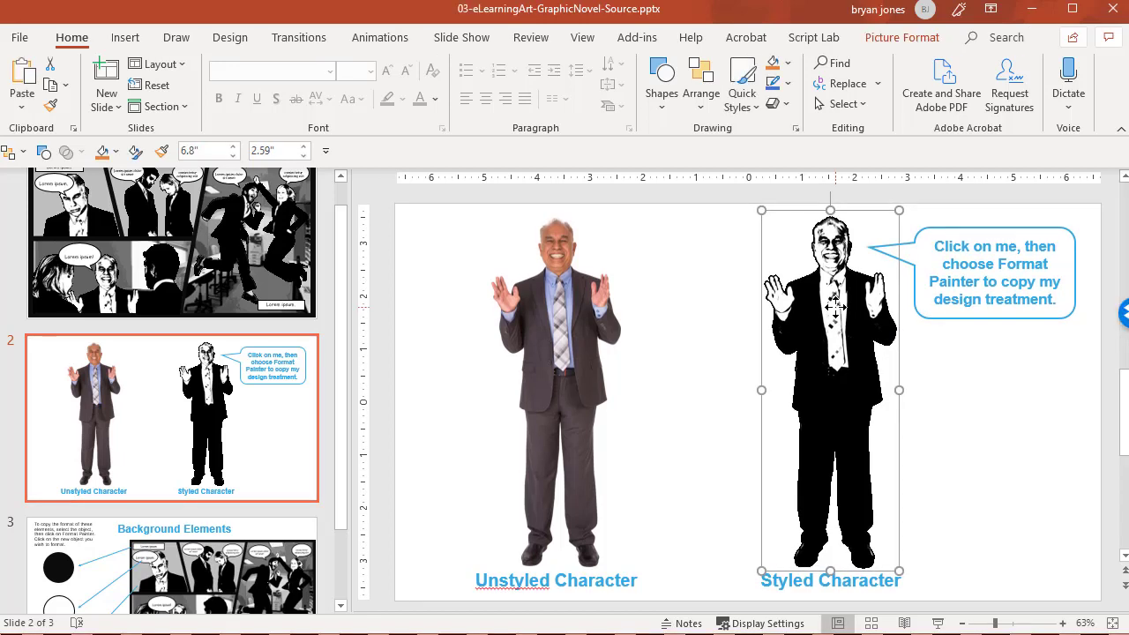
click(51, 104)
click(542, 347)
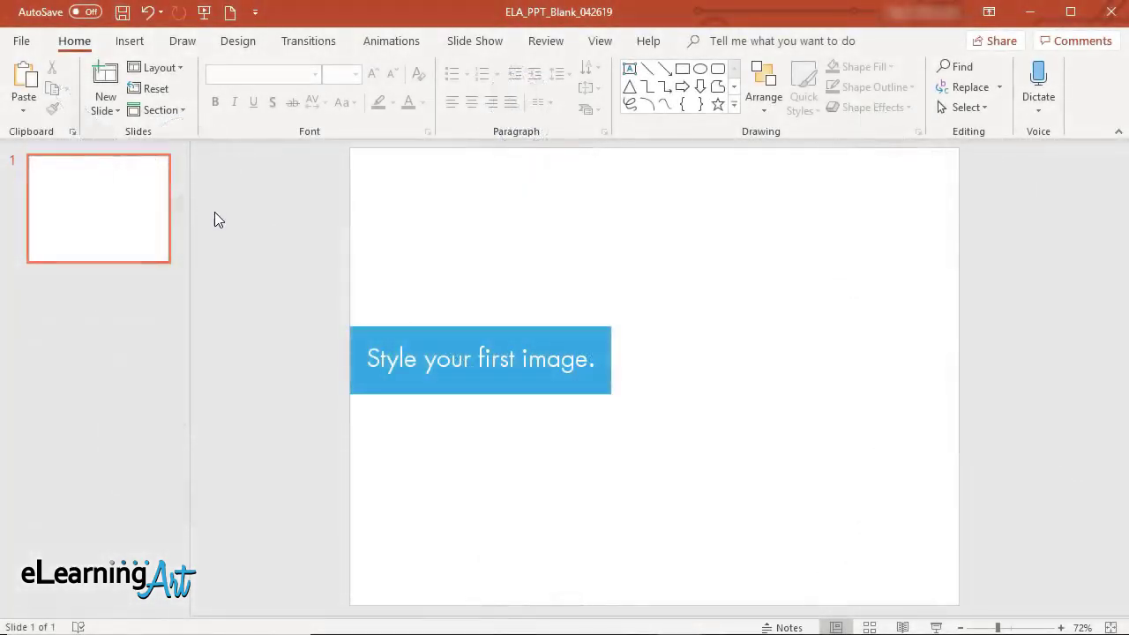
Insert the picture of the running man cheering in a suit from the characters folder onto the blank slide
click(129, 41)
click(138, 110)
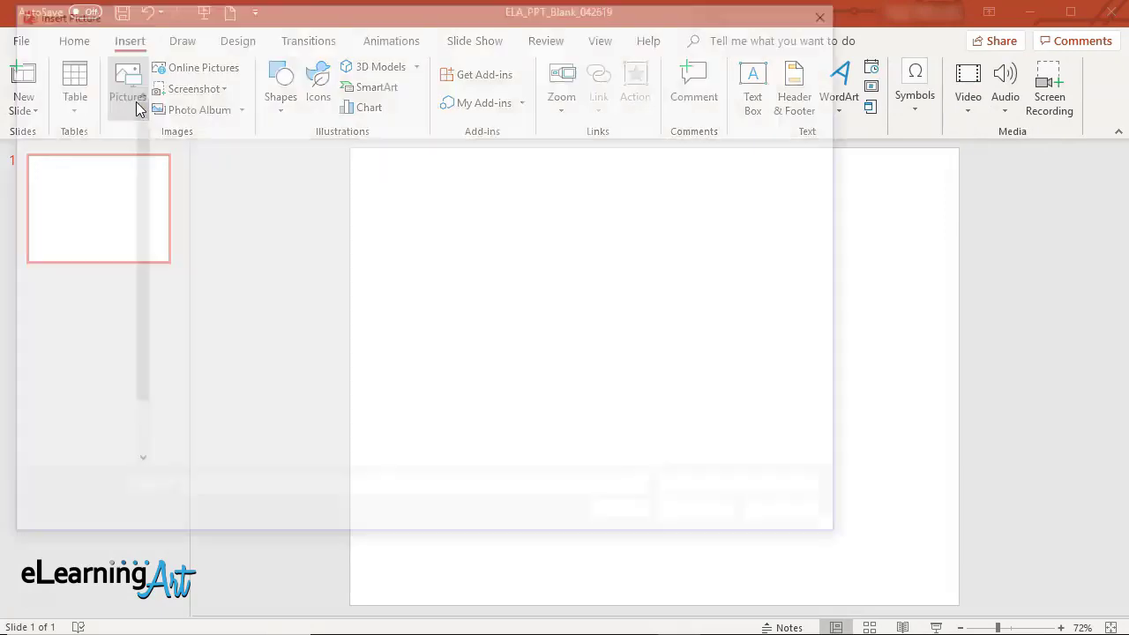
click(227, 168)
click(695, 516)
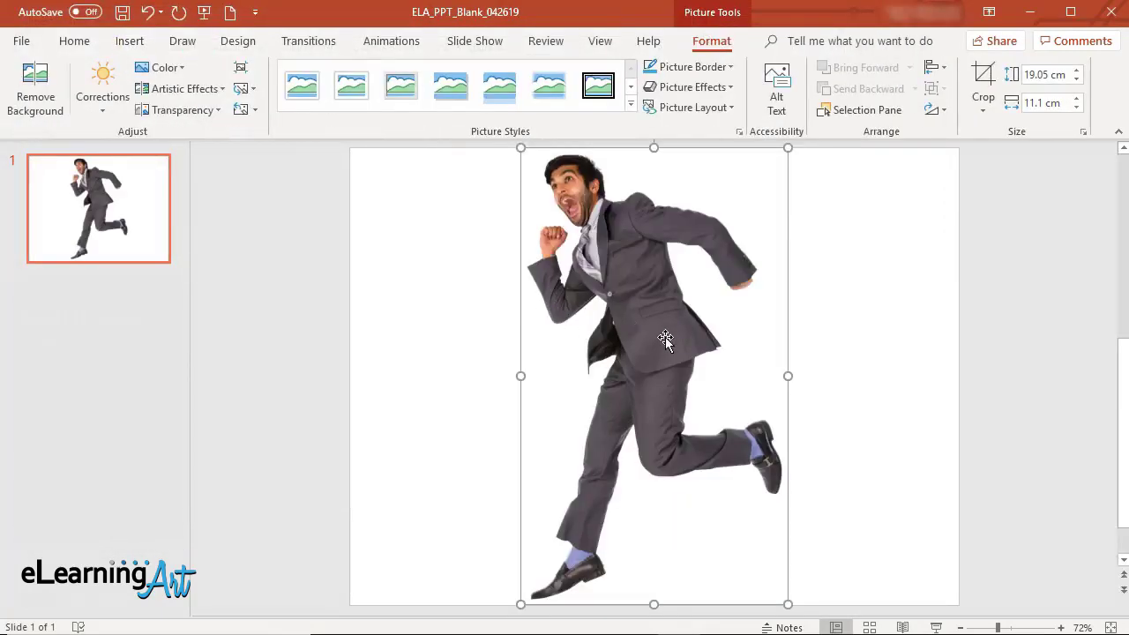
Recolor the running man's picture with the Black and White: 50% preset in its picture formatting options
right_click(662, 345)
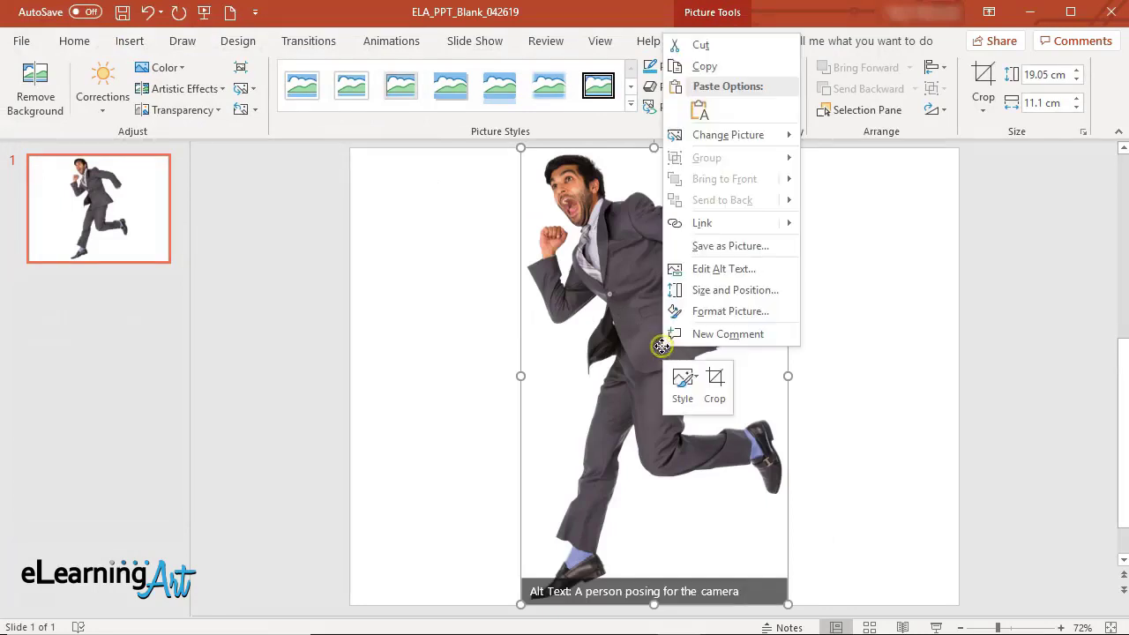
click(721, 312)
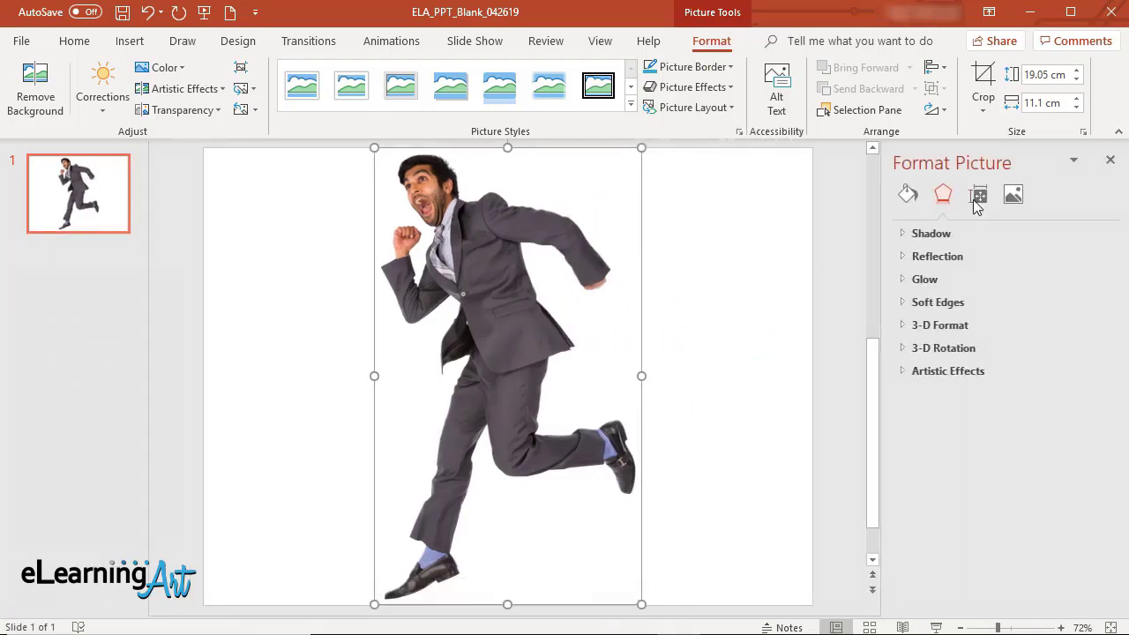
click(1016, 198)
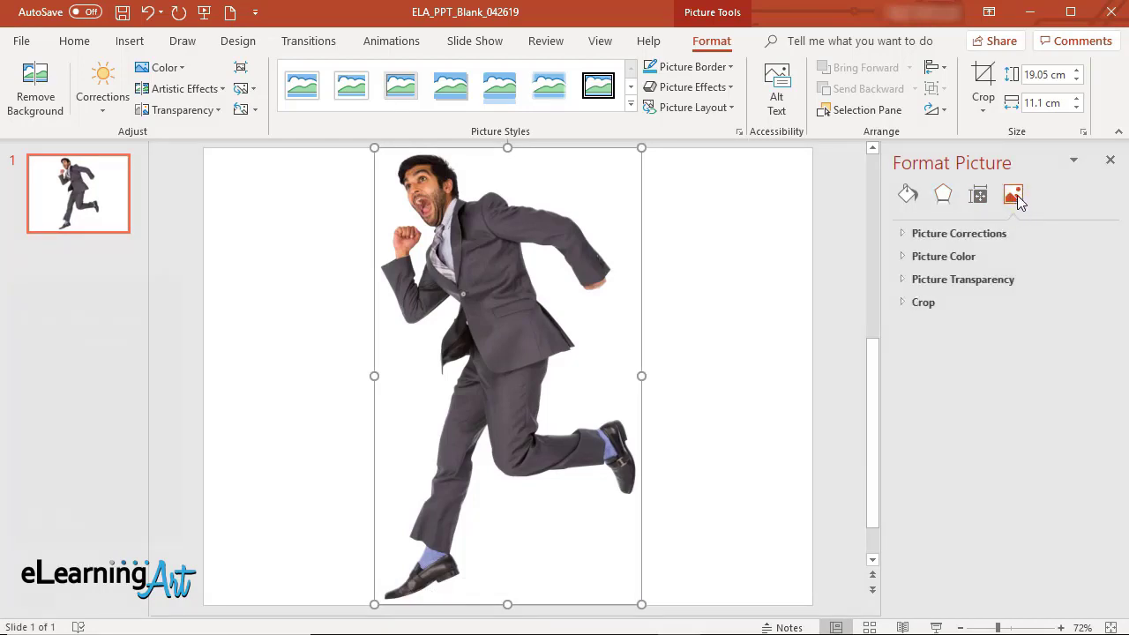
click(904, 258)
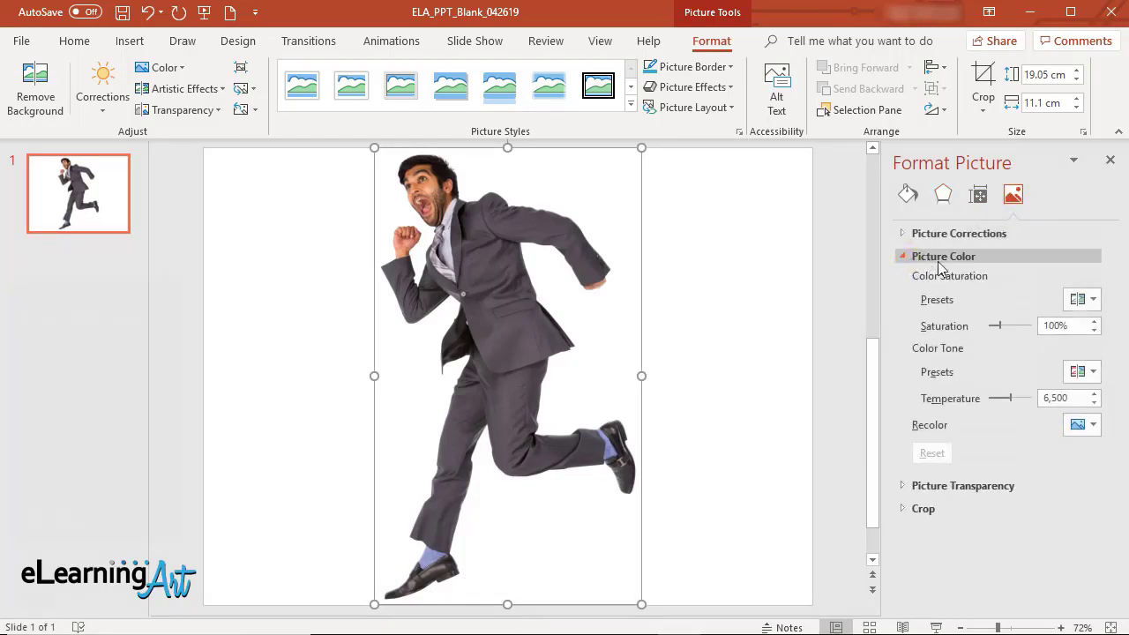
click(1093, 426)
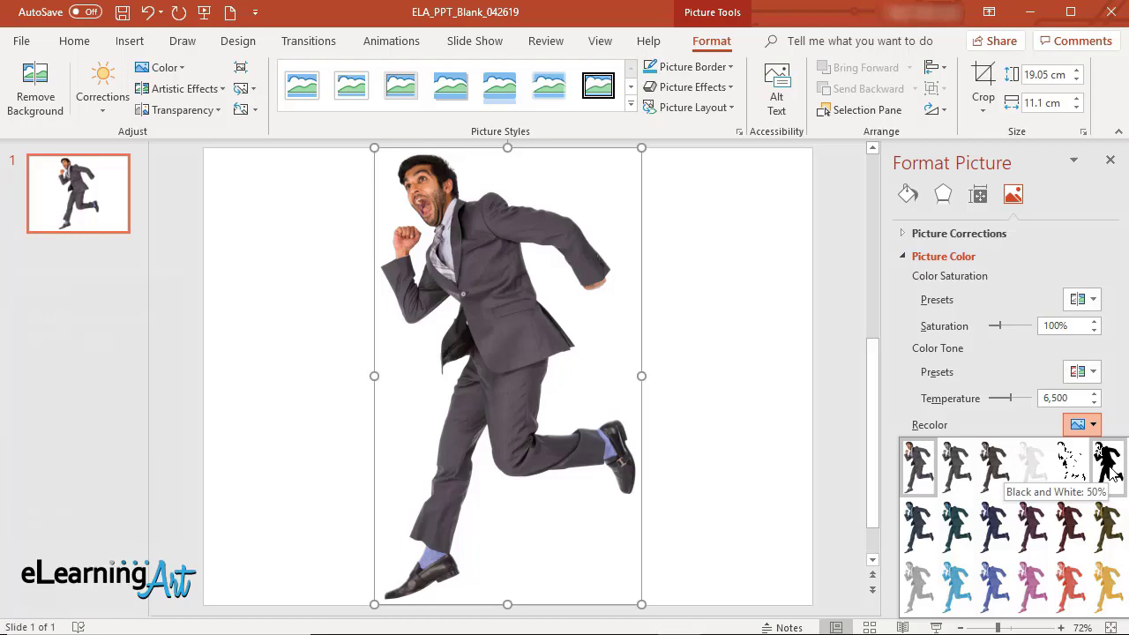
click(1113, 470)
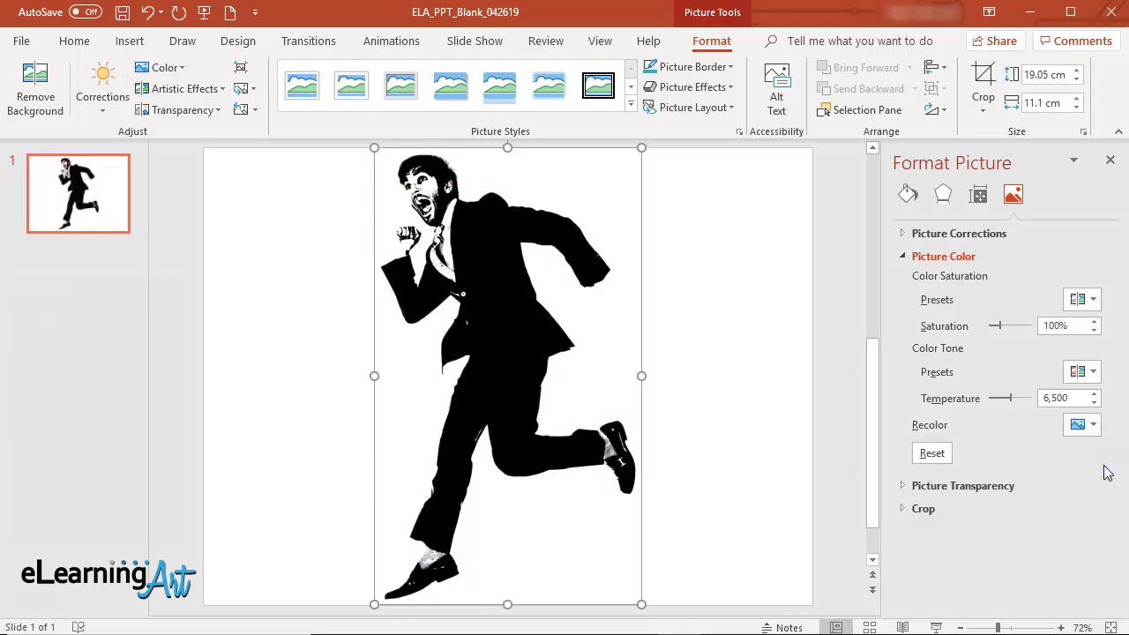
Give the running man's picture a black glow with a size of 3 pt
click(943, 196)
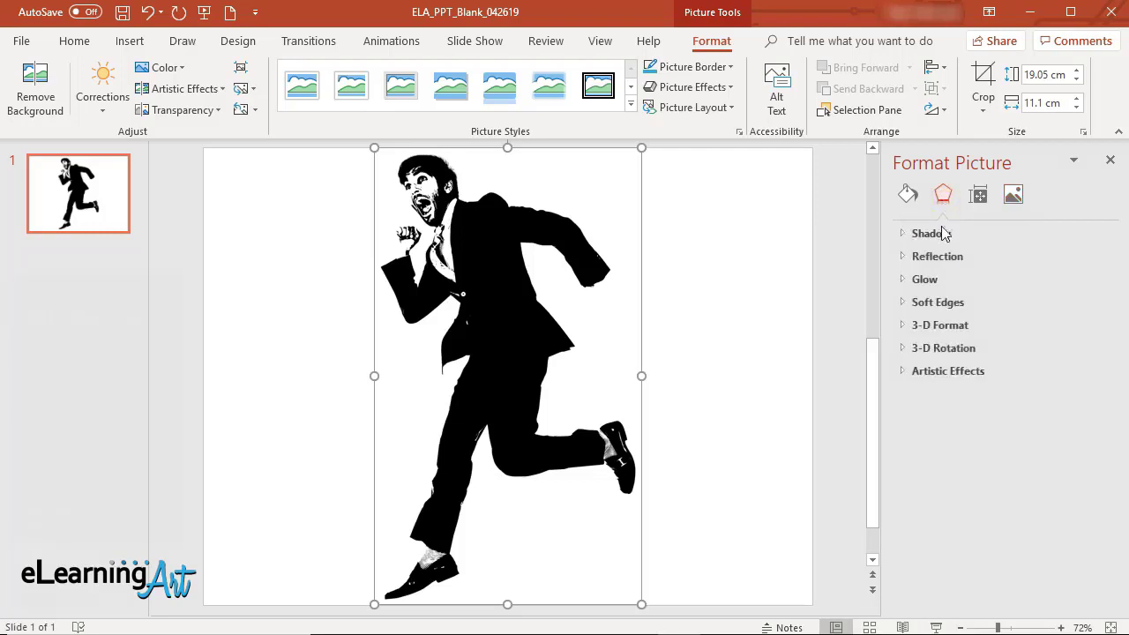
click(905, 282)
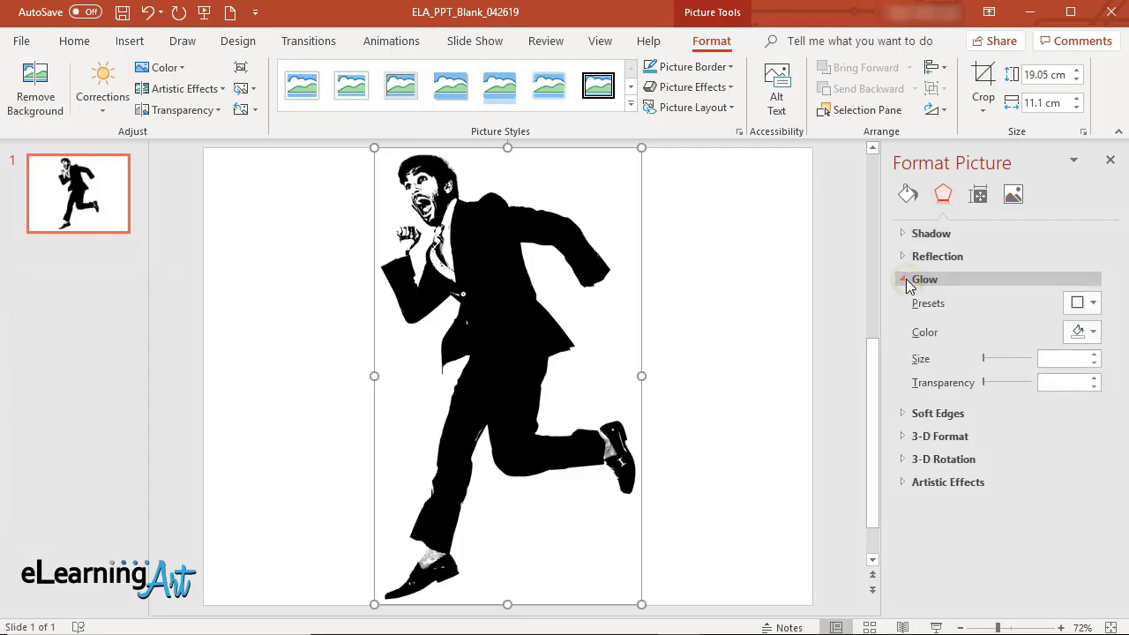
click(1081, 333)
click(1035, 379)
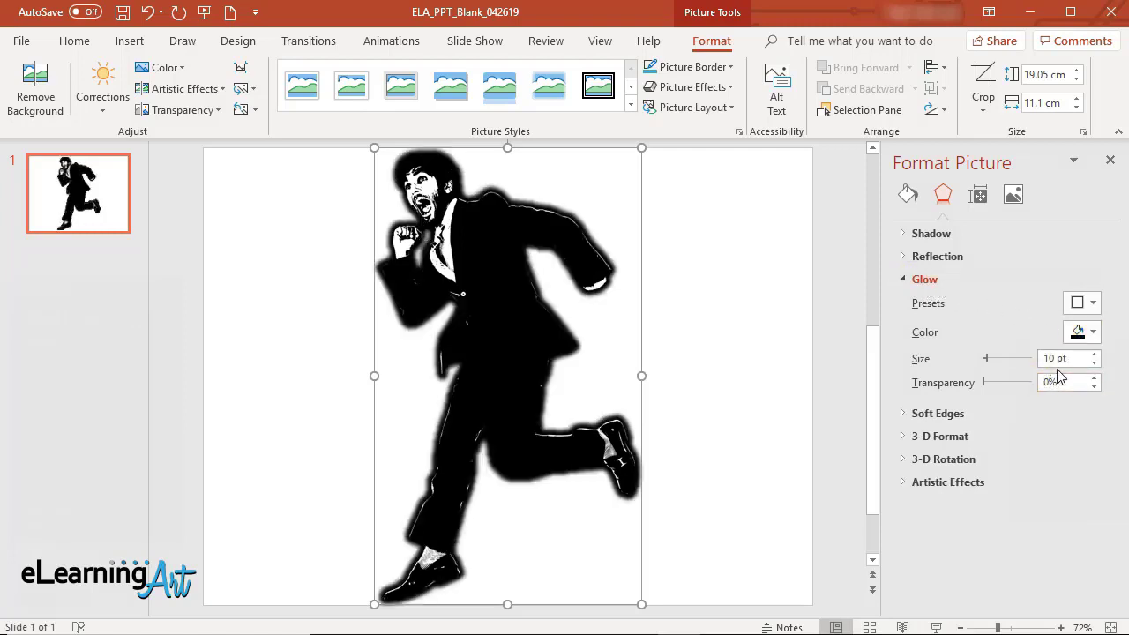
double_click(1056, 360)
text(3)
key(Return)
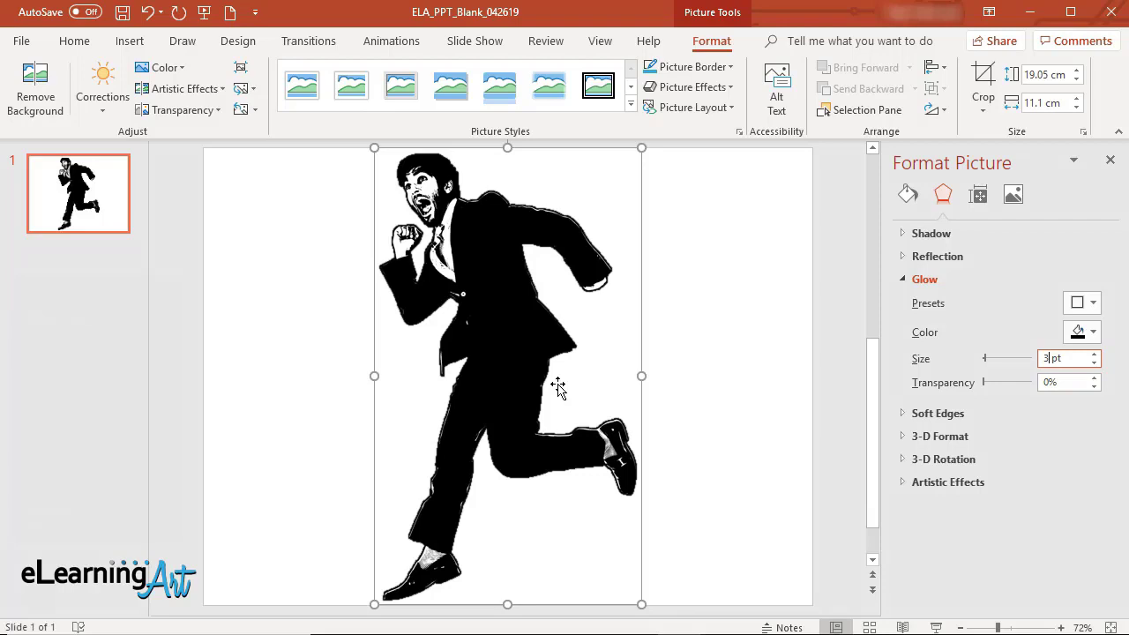
click(524, 313)
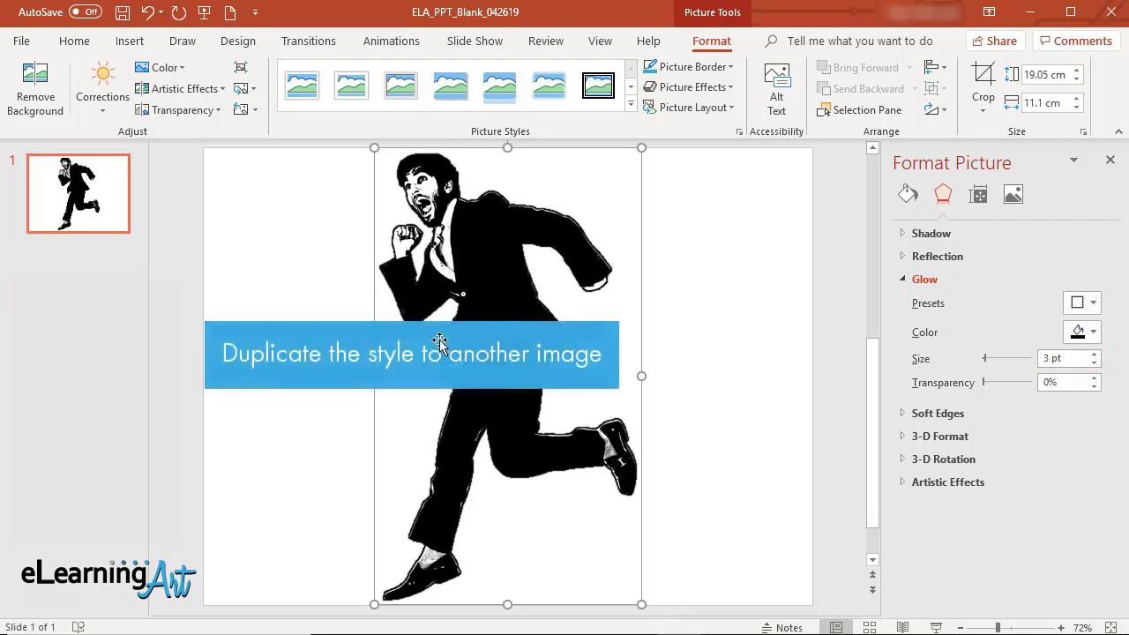
Move the running man to the slide's left edge and insert the picture of the sad man in a suit
drag(489, 315, 316, 319)
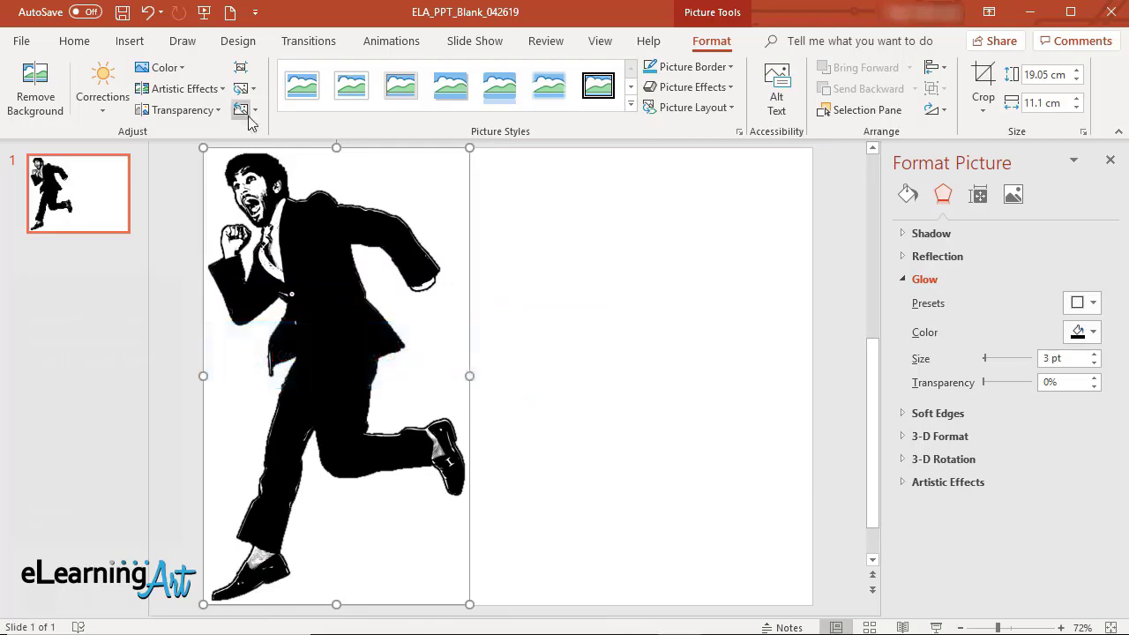
click(130, 44)
click(132, 93)
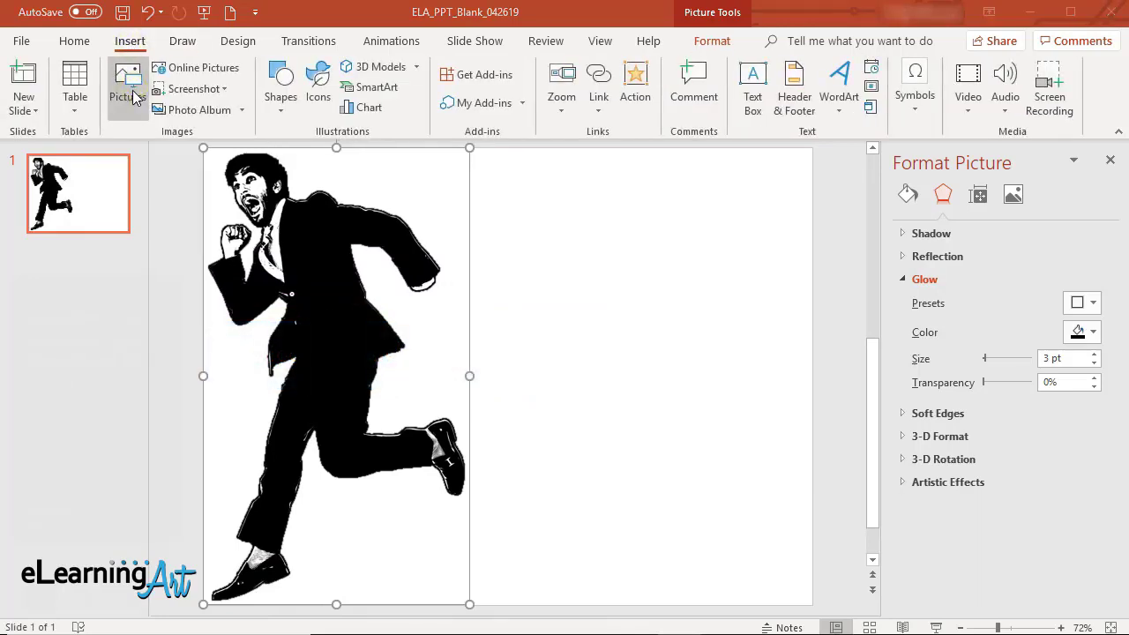
click(303, 149)
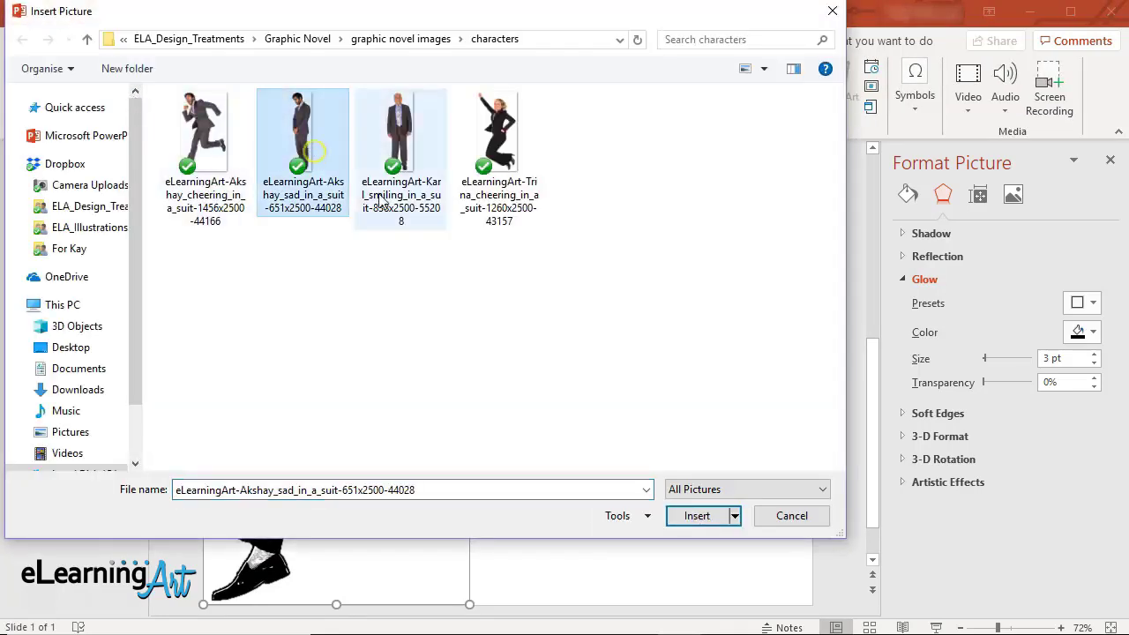
click(697, 516)
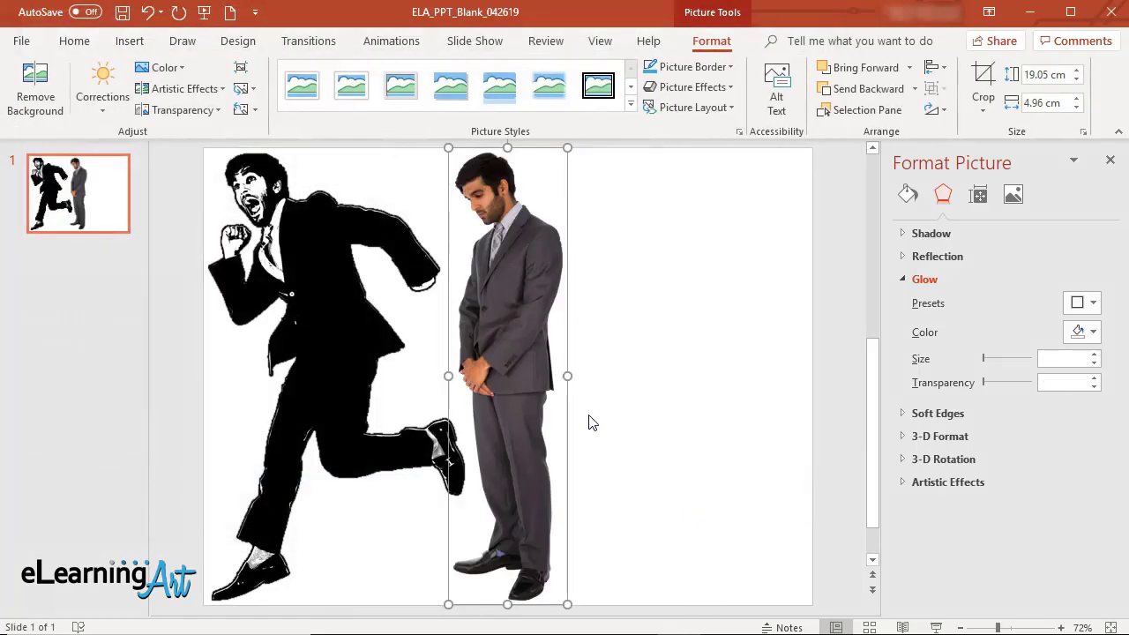
Copy the running man's black-and-white style onto the sad man's picture with Format Painter
click(352, 347)
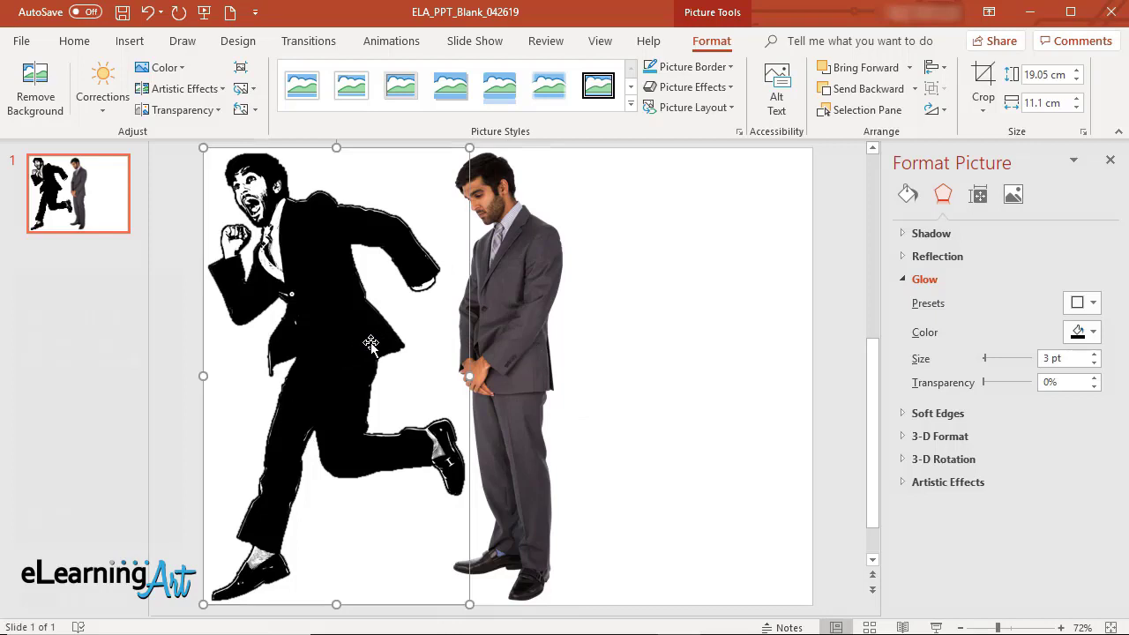
click(75, 42)
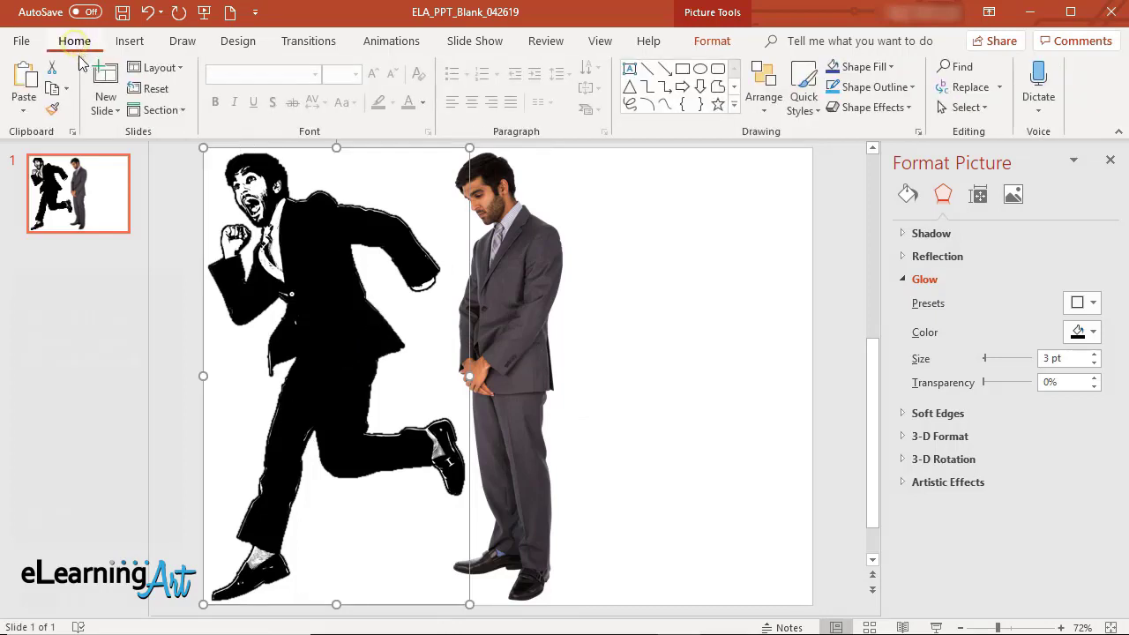
click(55, 115)
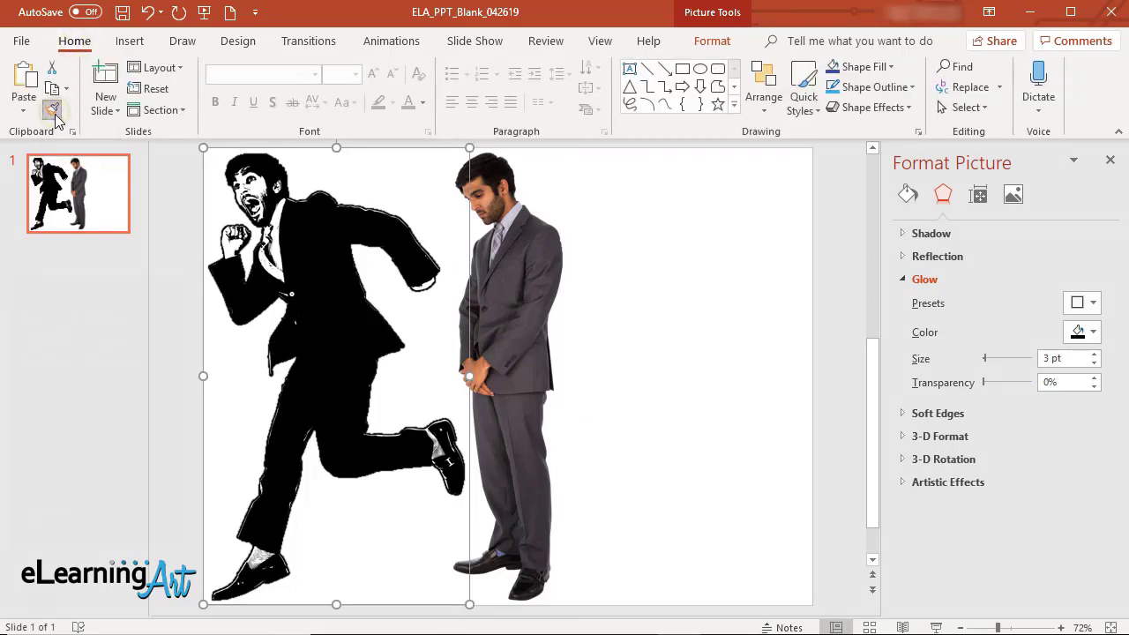
click(507, 272)
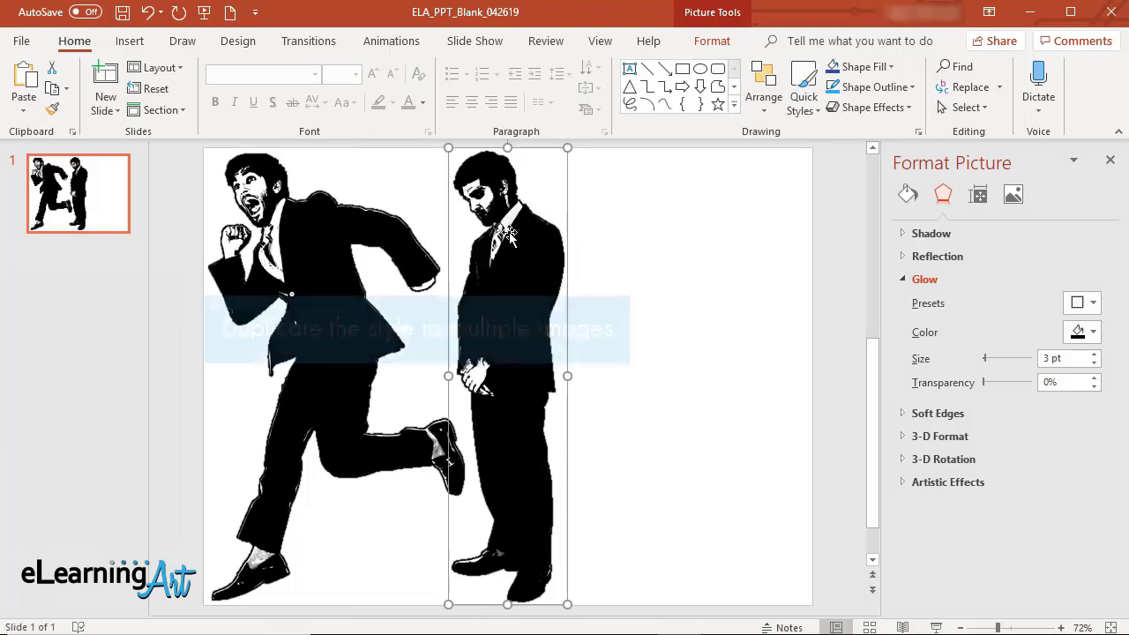
Delete the sad man's picture and insert the sad man, smiling older man and cheering woman pictures together
key(Delete)
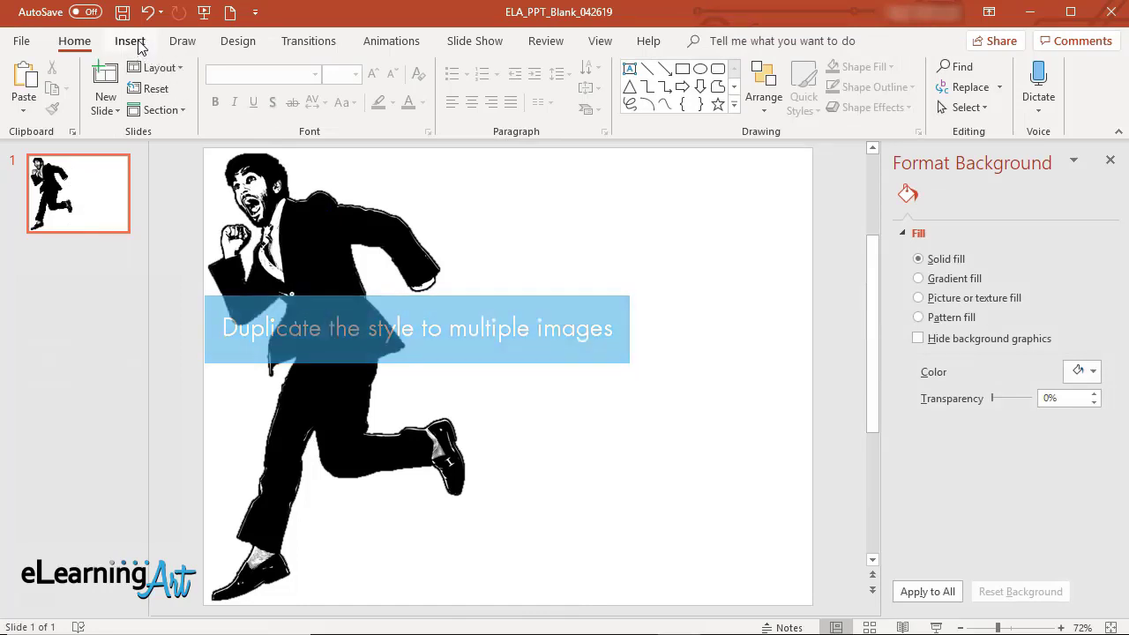
click(132, 42)
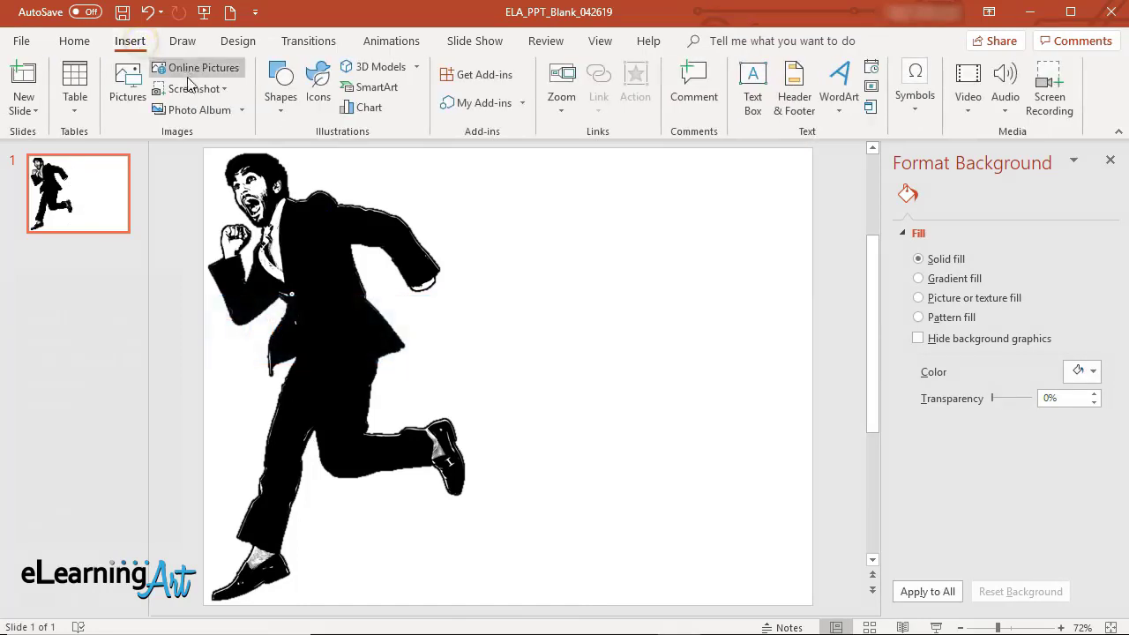
click(133, 93)
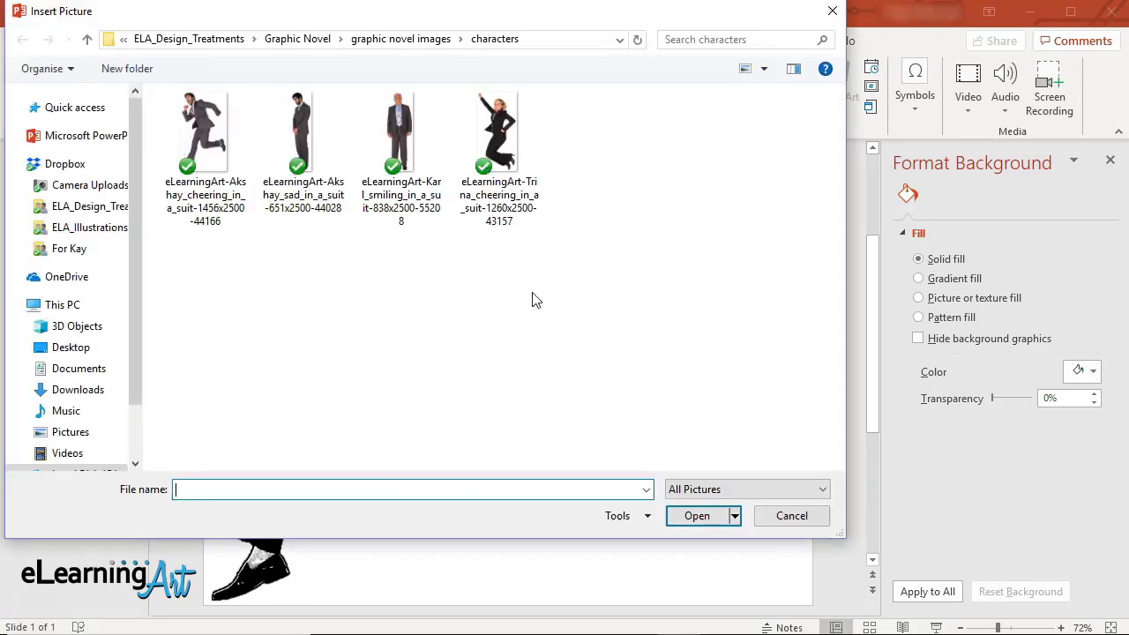
drag(554, 293, 273, 164)
click(697, 515)
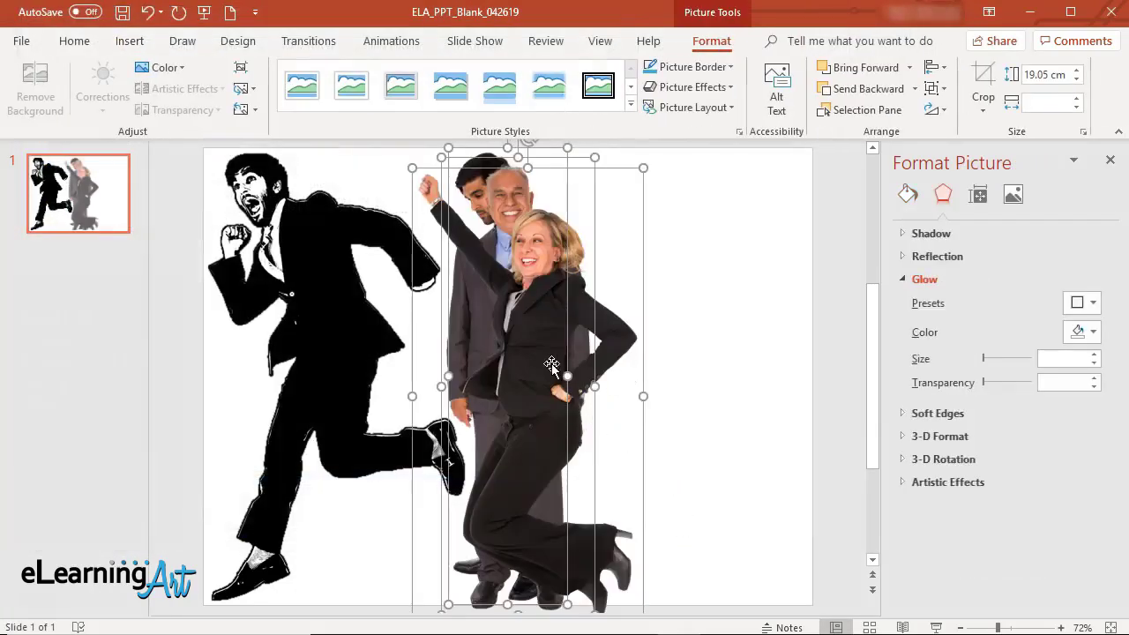
Spread out the overlapping pictures, moving the woman to the slide's right edge and the older man between her and the sad man
click(703, 348)
click(534, 344)
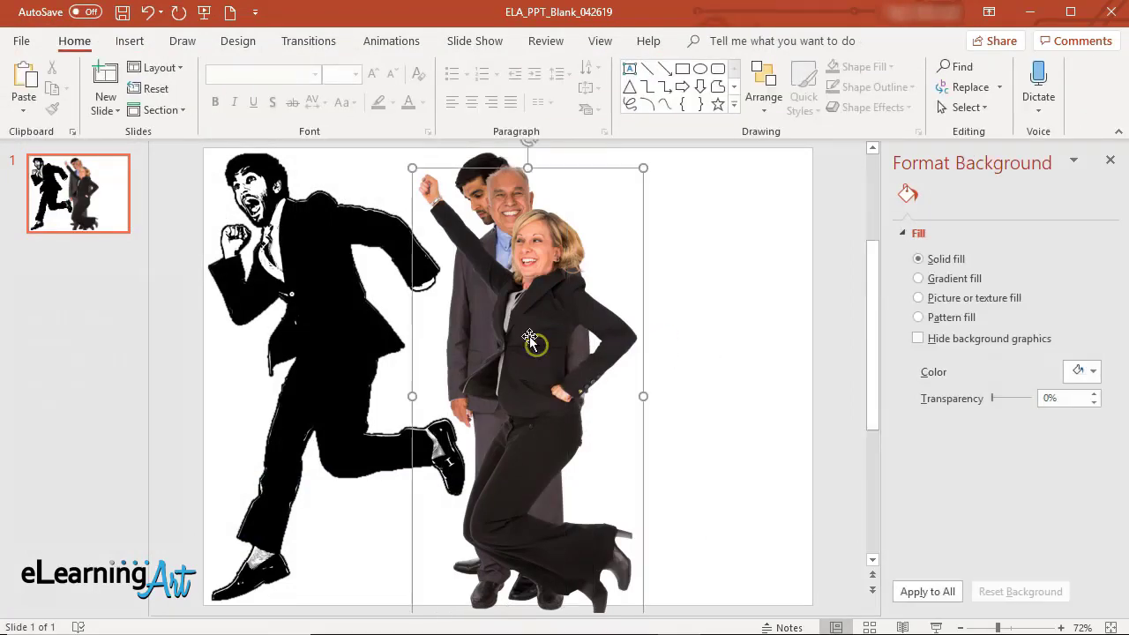
drag(547, 353, 789, 350)
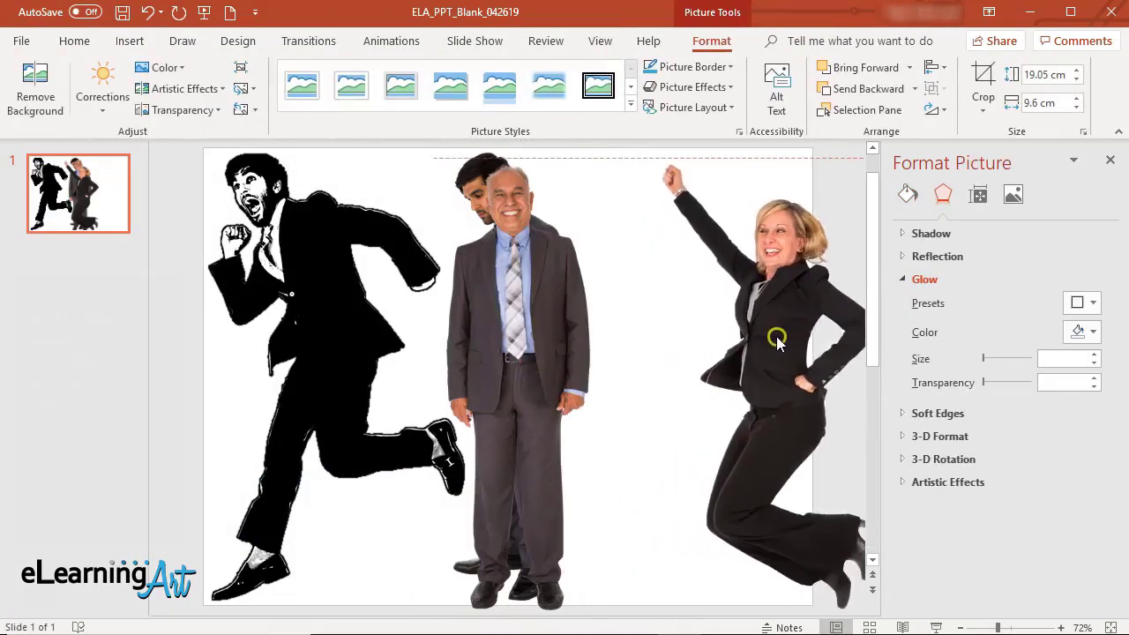
click(478, 374)
drag(479, 375, 600, 352)
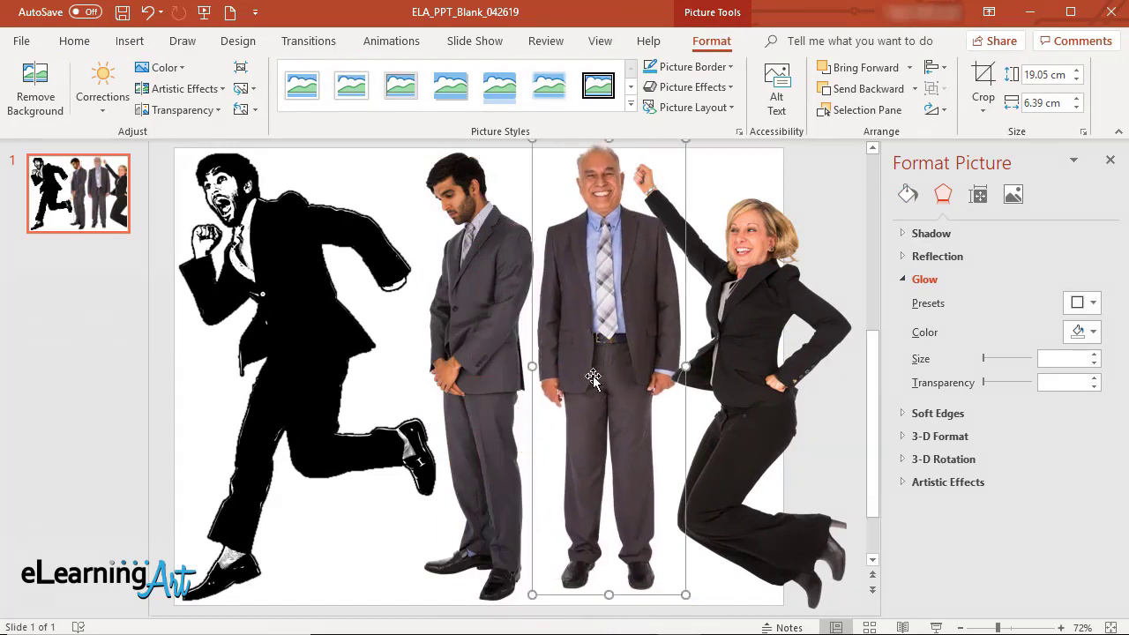
Copy the running man's style onto the sad man, older man and woman in one continuous Format Painter session
click(281, 280)
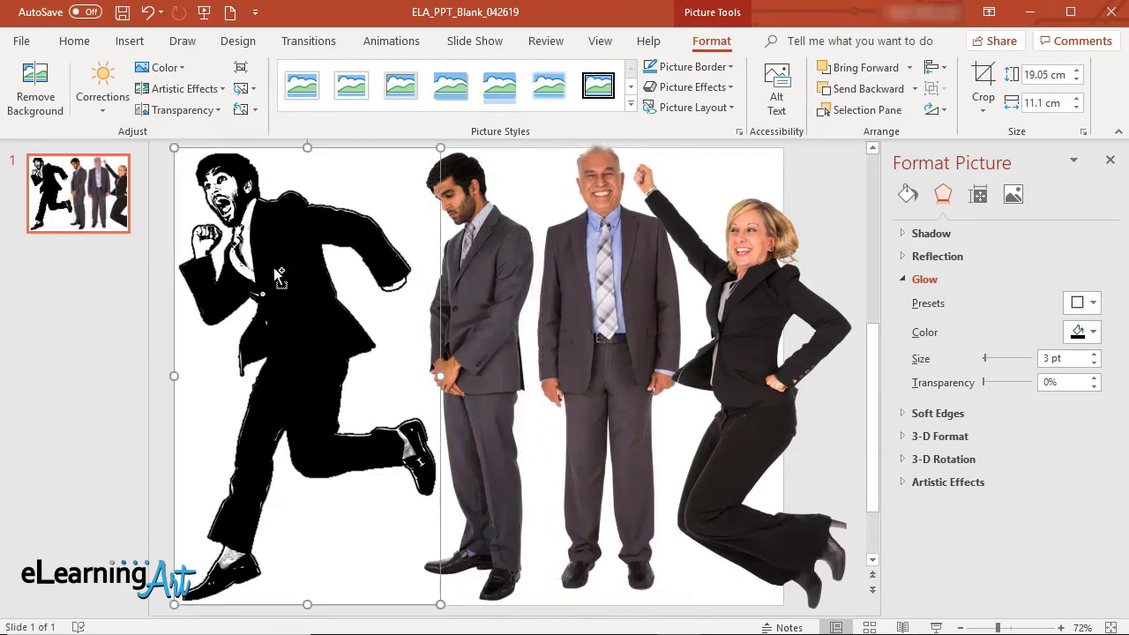
click(75, 43)
click(52, 109)
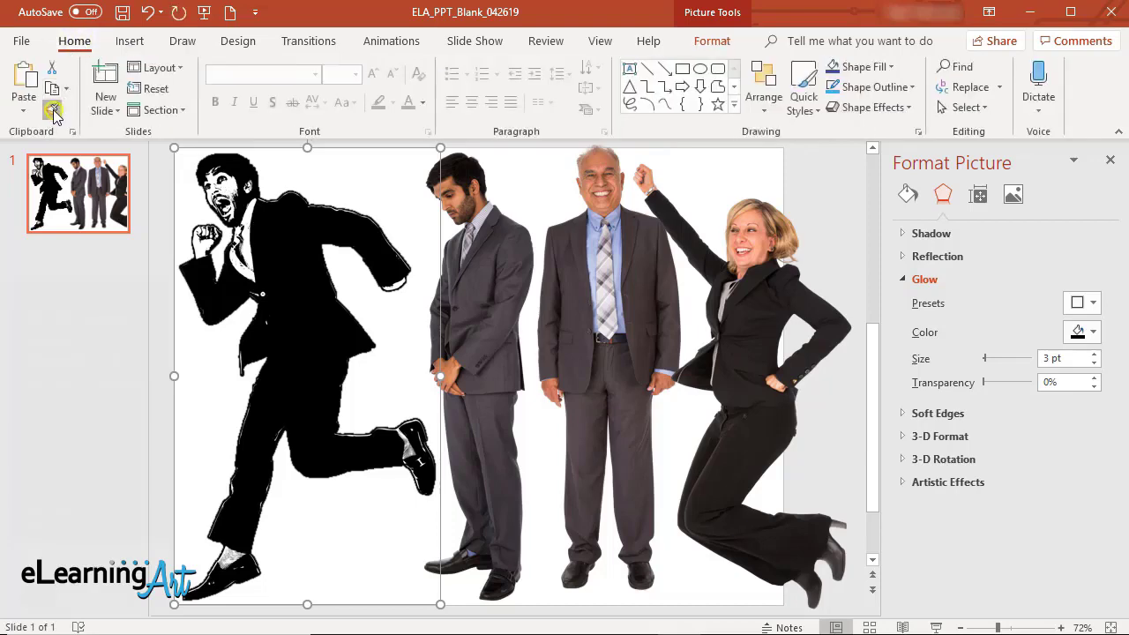
click(506, 272)
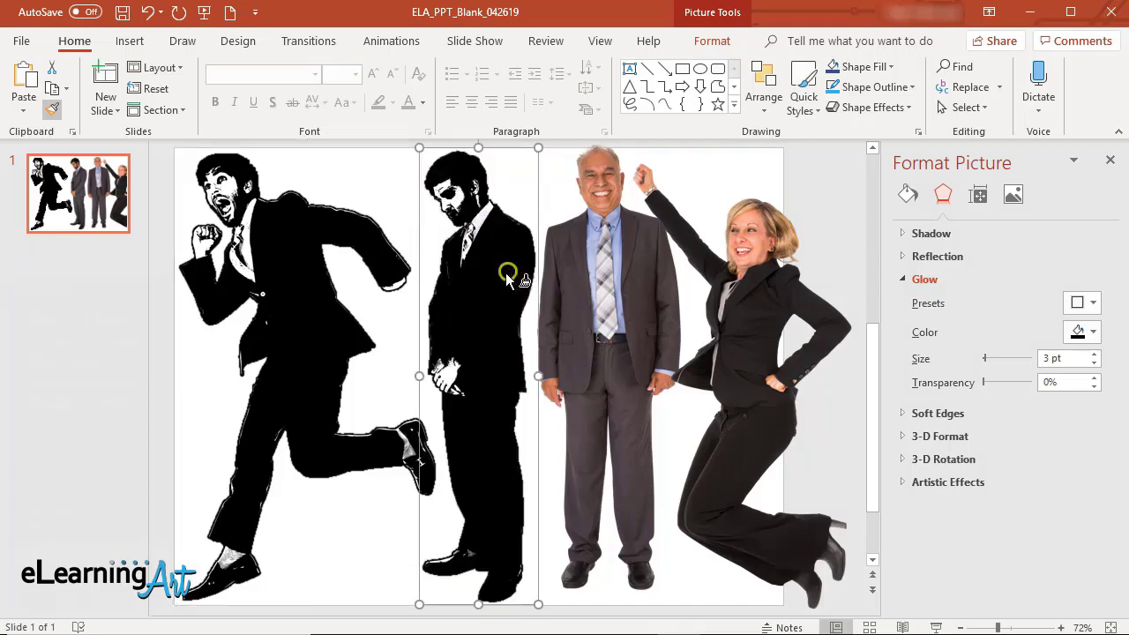
click(608, 297)
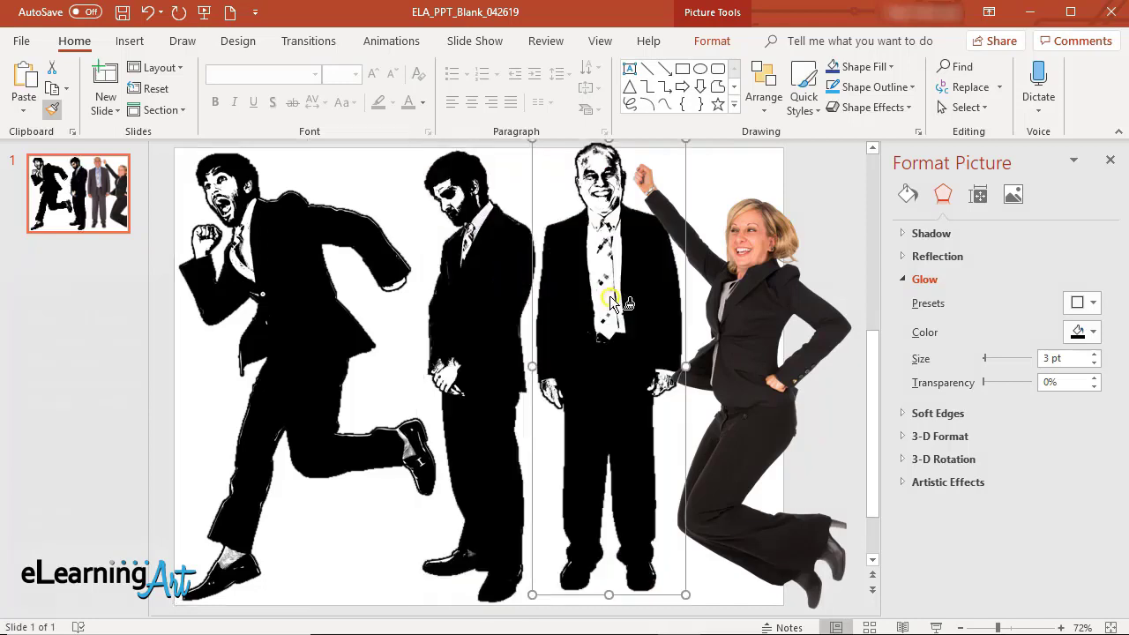
click(750, 323)
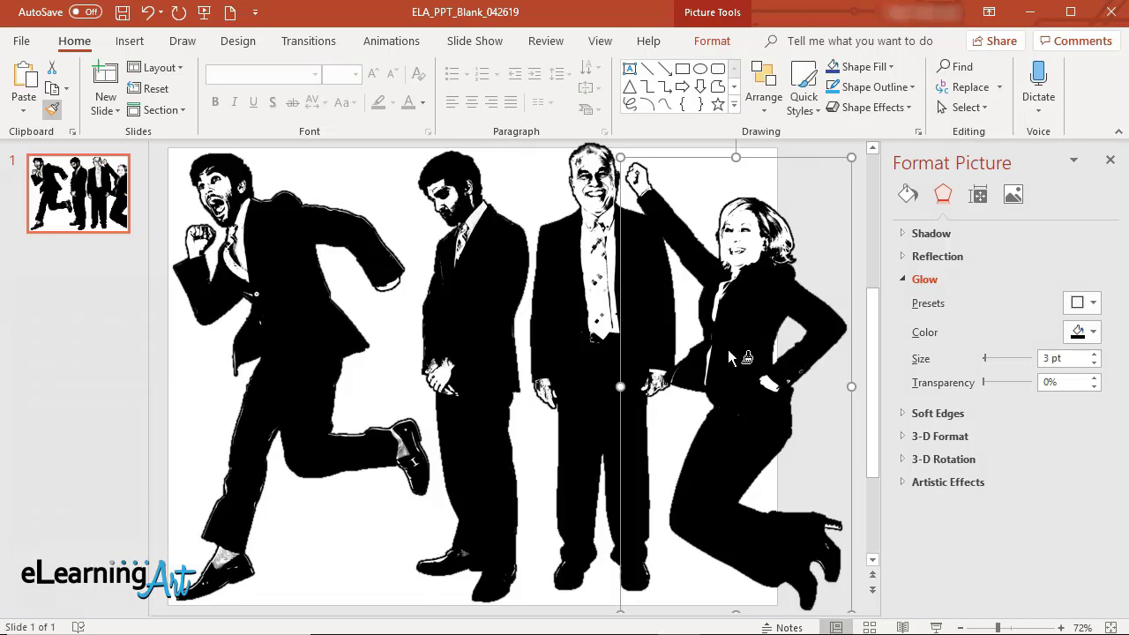
click(835, 289)
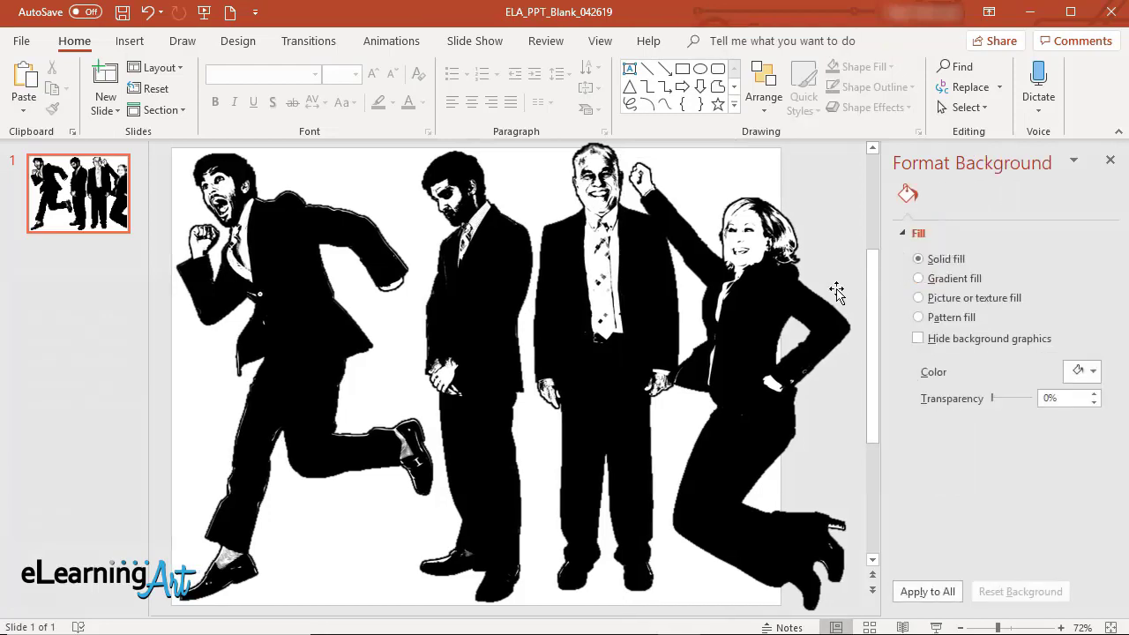